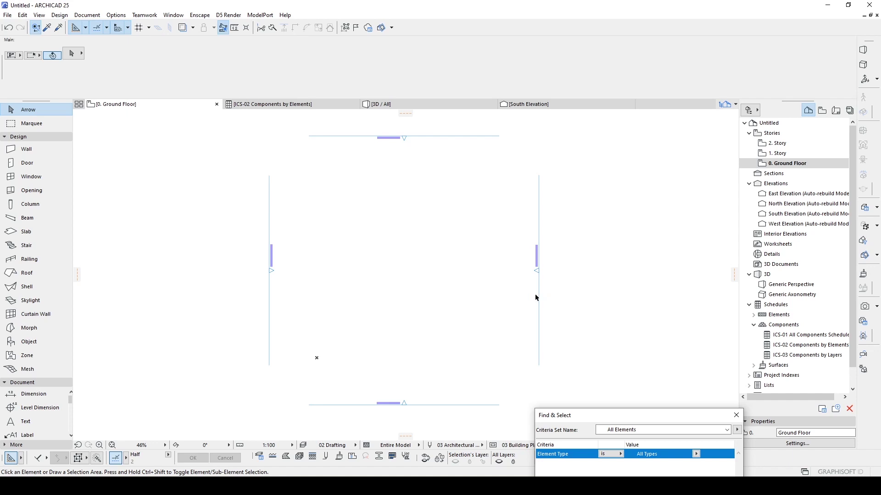
Step: Draw a straight 2042-long curtain wall between the West and East elevation markers and select it
{"action": "left_click", "coordinate": [36, 315]}
{"action": "scroll", "coordinate": [344, 260], "scroll_direction": "up", "scroll_amount": 2}
{"action": "left_click", "coordinate": [288, 294]}
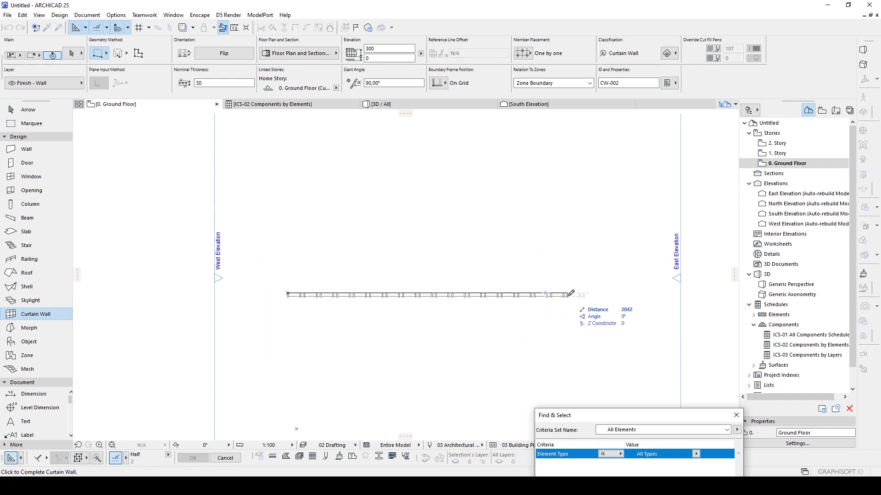
{"action": "left_click", "coordinate": [581, 294]}
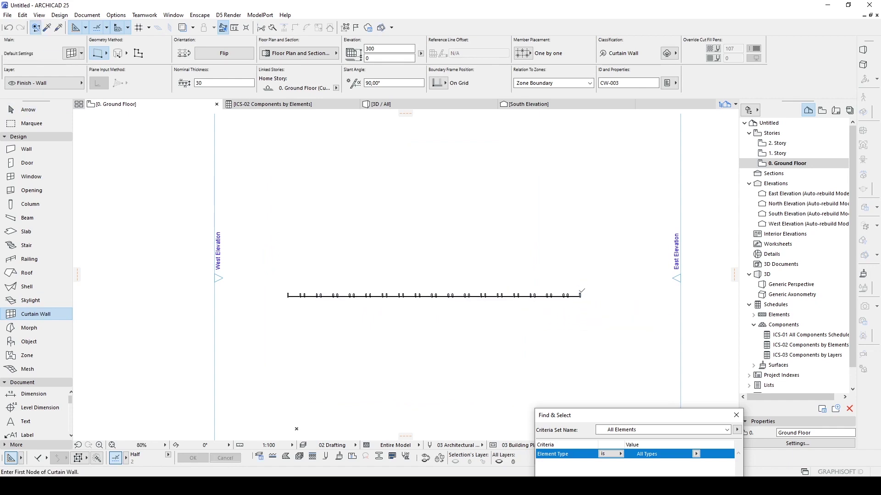
{"action": "key", "text": "Escape"}
{"action": "scroll", "coordinate": [569, 299], "scroll_direction": "up", "scroll_amount": 2}
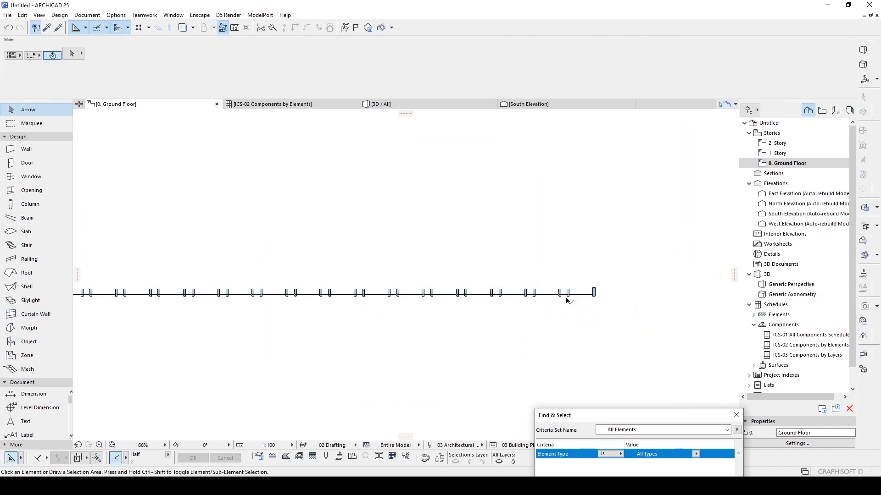
{"action": "scroll", "coordinate": [447, 290], "scroll_direction": "down", "scroll_amount": 1}
{"action": "left_click", "coordinate": [446, 289]}
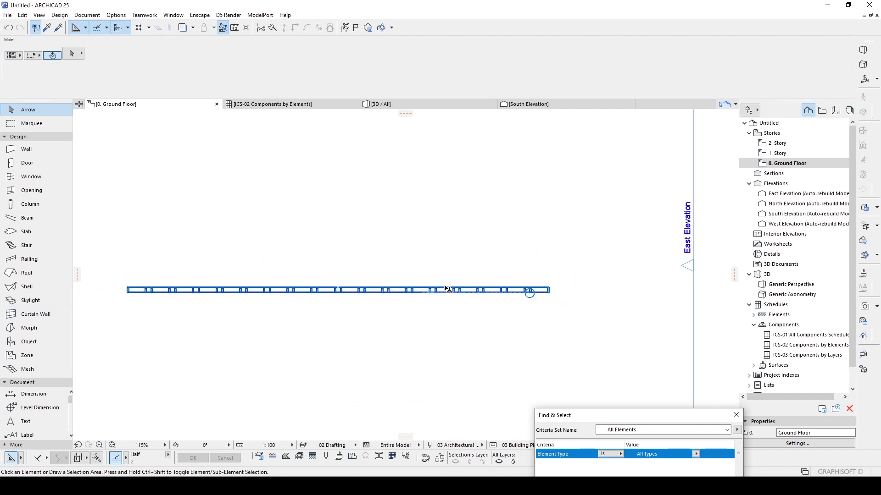
{"action": "scroll", "coordinate": [446, 290], "scroll_direction": "down", "scroll_amount": 1}
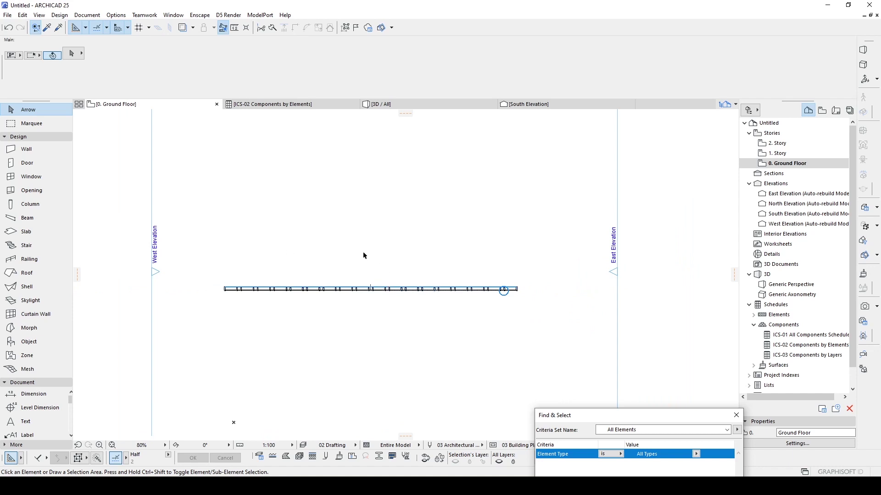
Step: Collapse Components, expand the Surfaces schedules and open ISS-01 All Finishes
{"action": "middle_click_drag", "start_coordinate": [472, 249], "coordinate": [518, 255]}
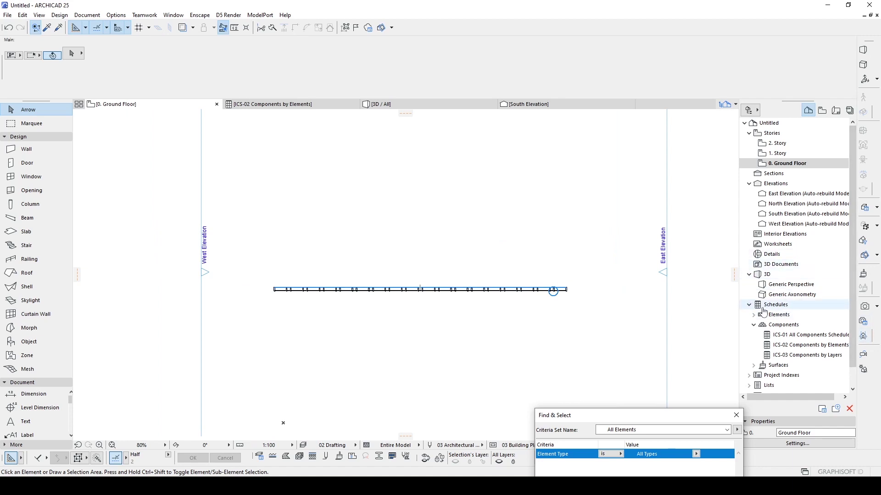
{"action": "left_click", "coordinate": [780, 308]}
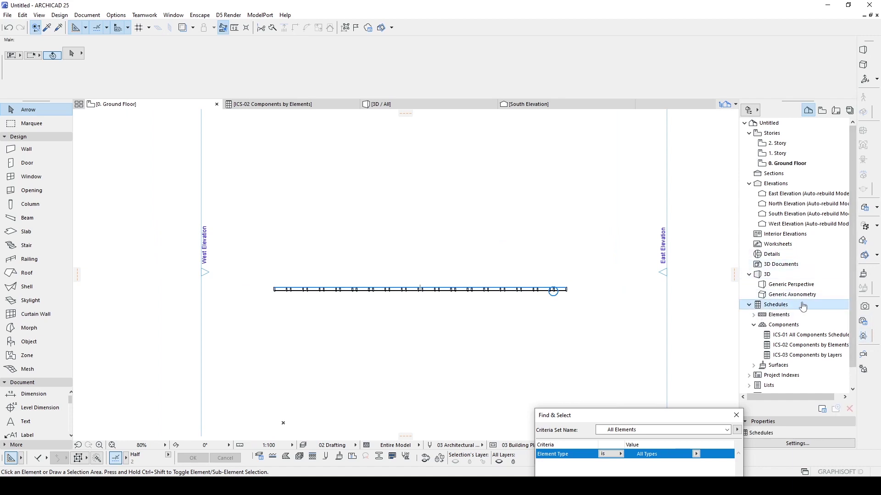
{"action": "left_click", "coordinate": [753, 325]}
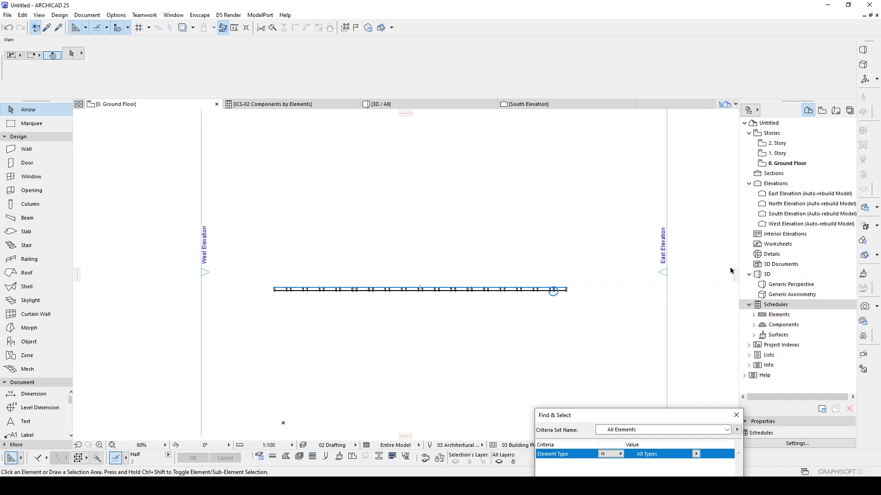
{"action": "left_click", "coordinate": [759, 336]}
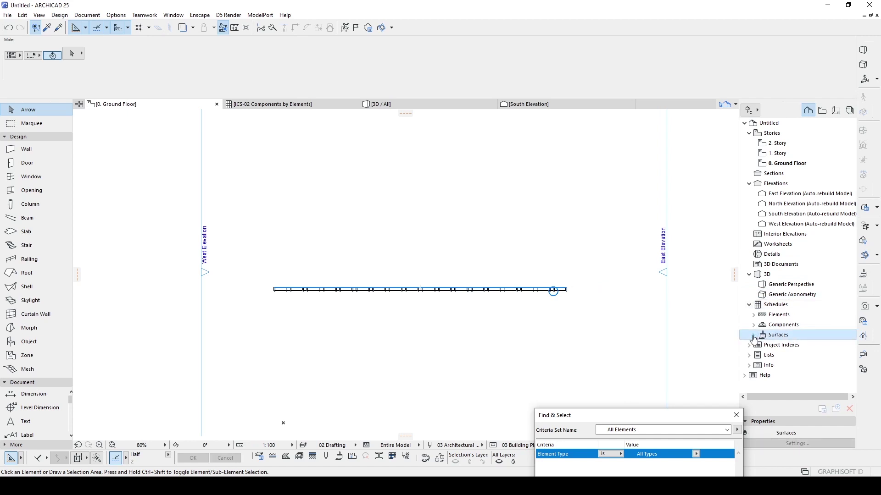
{"action": "left_click", "coordinate": [754, 335]}
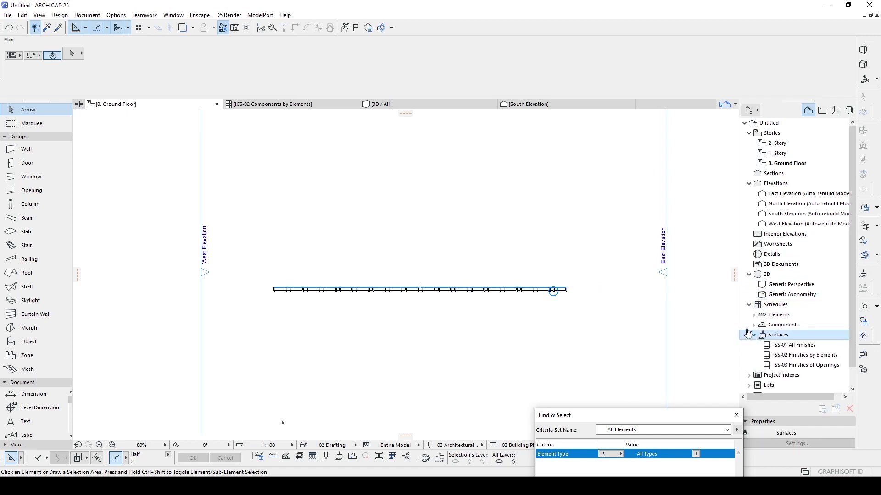
{"action": "left_click", "coordinate": [797, 348]}
{"action": "double_click", "coordinate": [799, 351]}
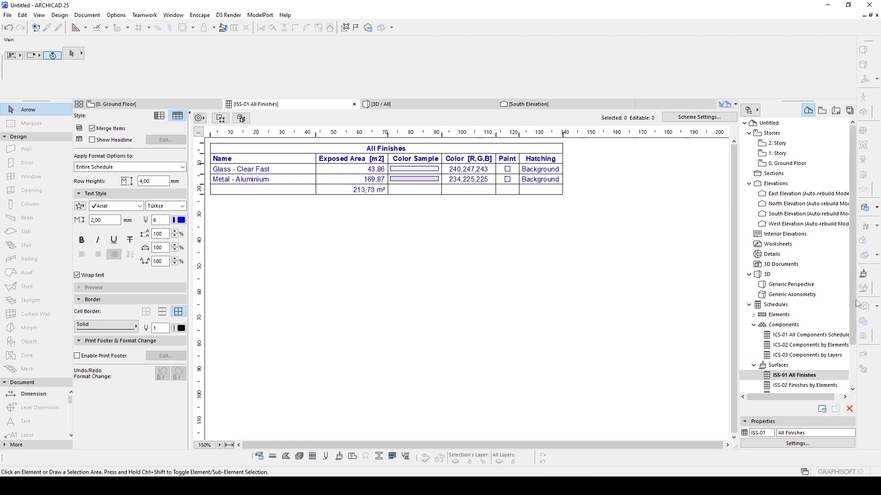
Step: Open the ISS-02 Finishes by Elements schedule from the Navigator
{"action": "scroll", "coordinate": [807, 349], "scroll_direction": "down", "scroll_amount": 3}
{"action": "left_click", "coordinate": [809, 361]}
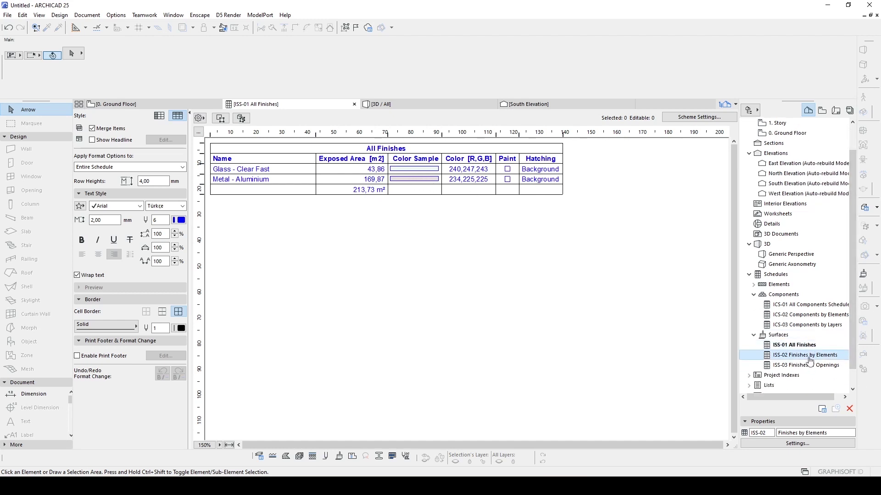
{"action": "double_click", "coordinate": [809, 361]}
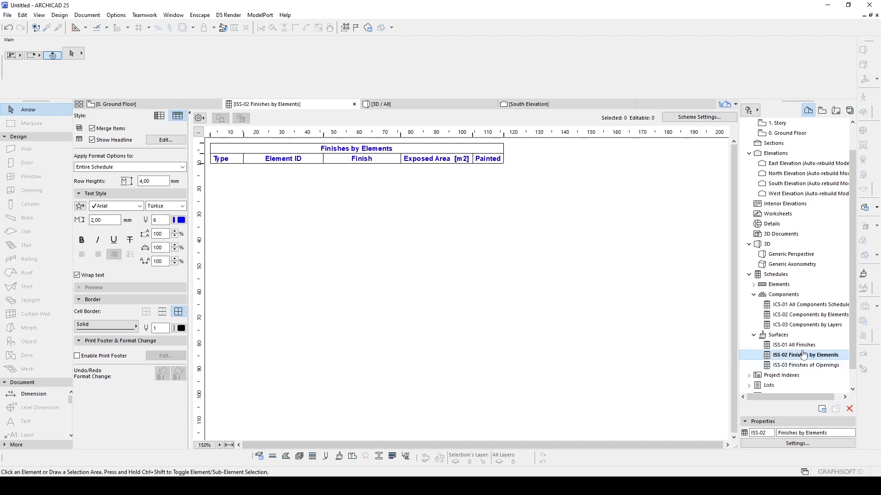
Step: Collapse Surfaces, expand the Elements schedules and open IES-01 Wall Schedule
{"action": "left_click", "coordinate": [774, 336]}
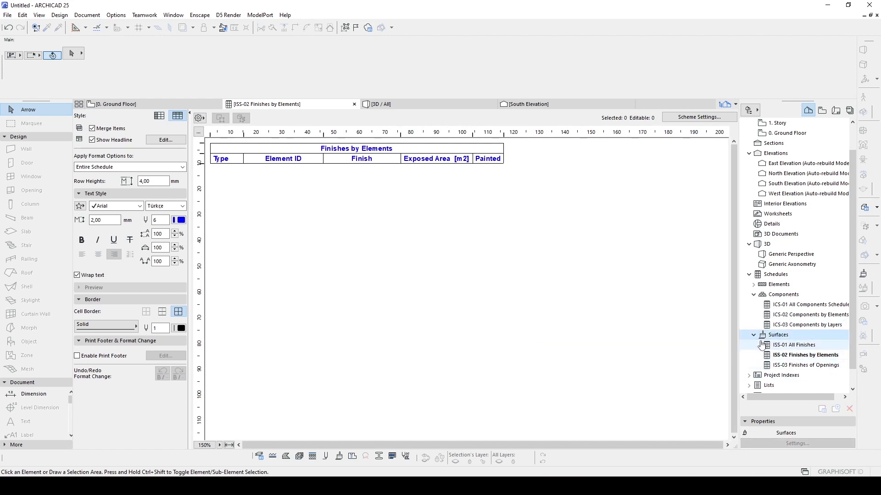
{"action": "double_click", "coordinate": [775, 336]}
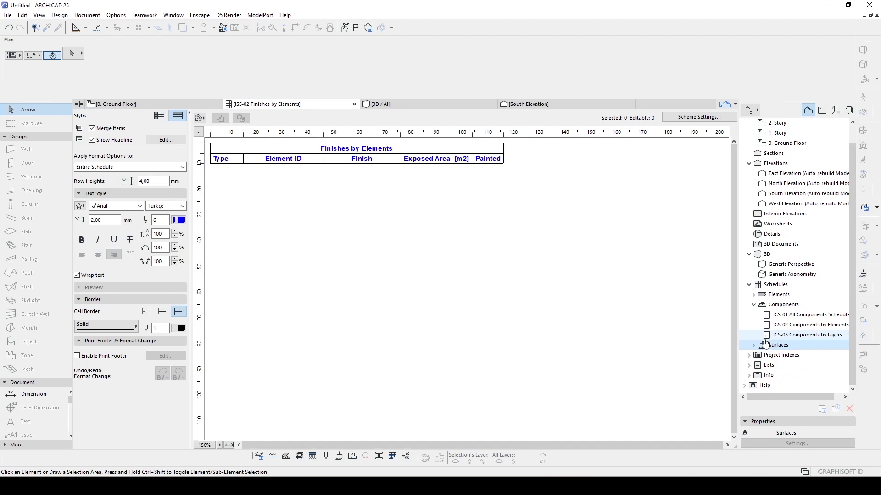
{"action": "left_click", "coordinate": [753, 294]}
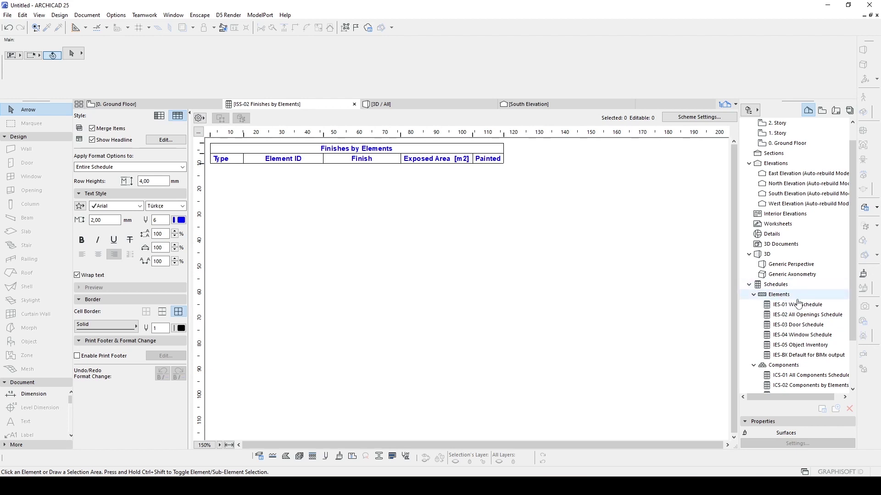
{"action": "scroll", "coordinate": [779, 293], "scroll_direction": "down", "scroll_amount": 2}
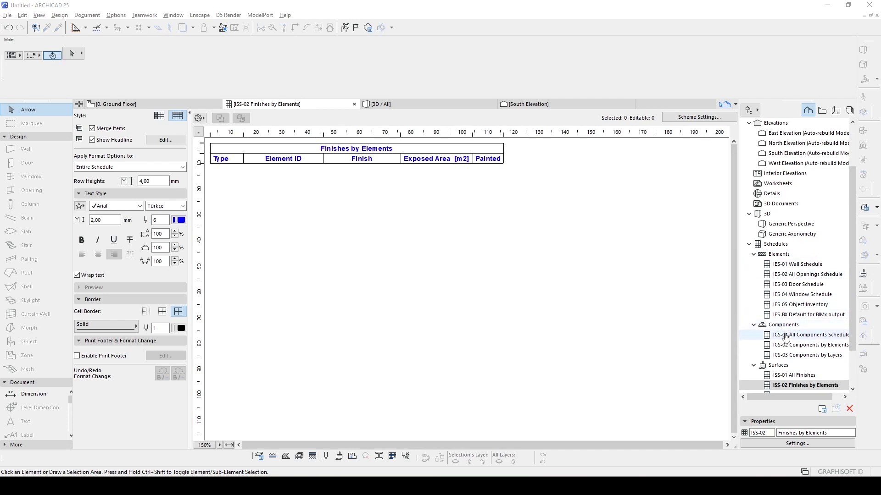
{"action": "left_click", "coordinate": [796, 265]}
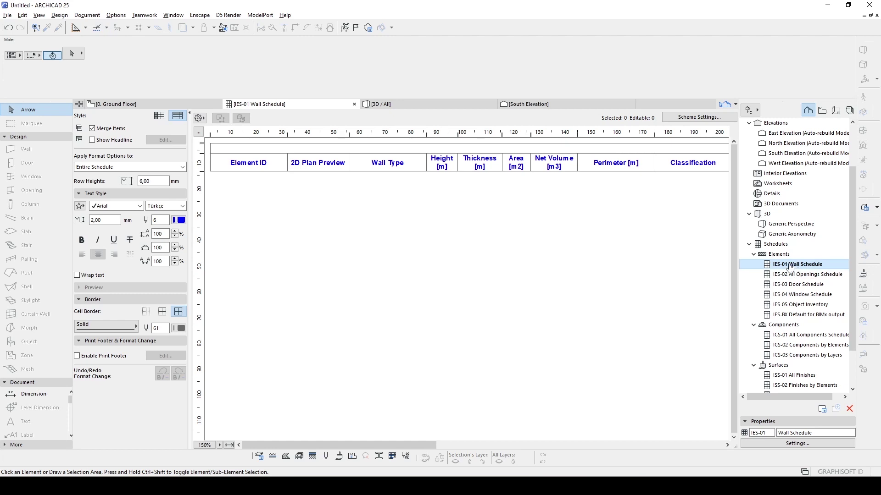
Step: Create a new schedule scheme named CURTAIN WALL as a duplicate of IES-01 Wall Schedule
{"action": "right_click", "coordinate": [797, 267]}
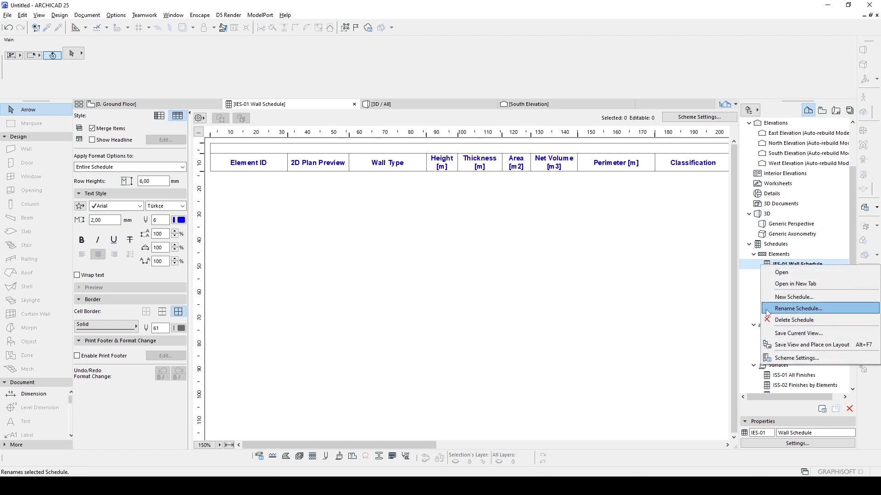
{"action": "left_click", "coordinate": [783, 298]}
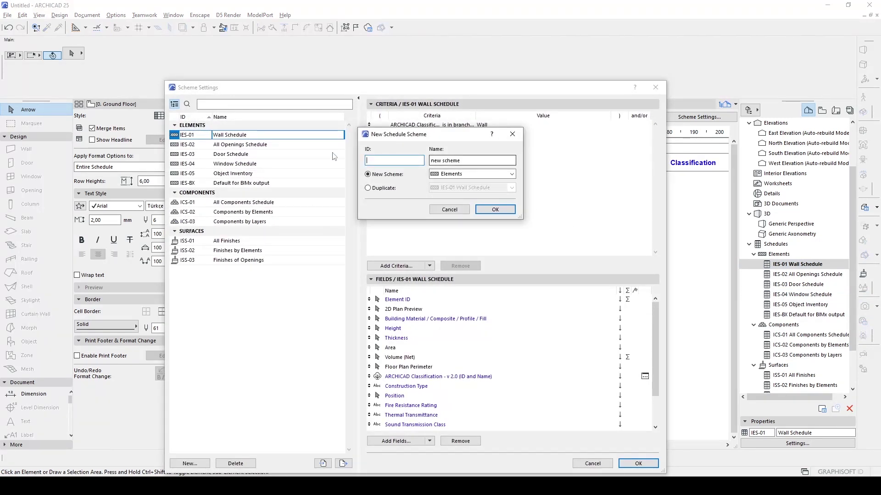
{"action": "left_click", "coordinate": [373, 190]}
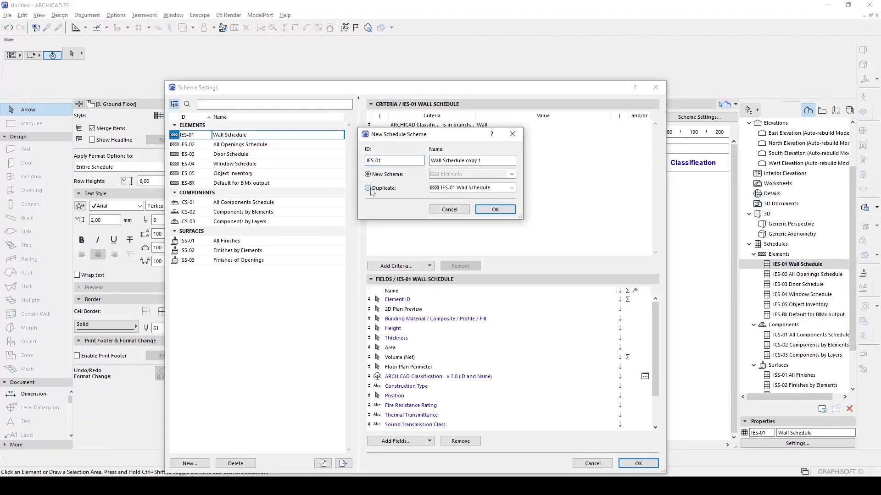
{"action": "key", "text": "Tab"}
{"action": "type", "text": "C"}
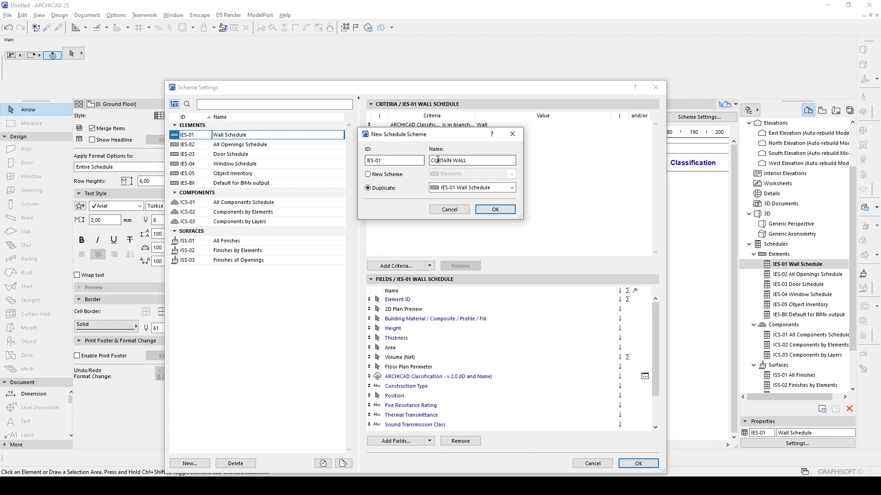
{"action": "left_click", "coordinate": [462, 189]}
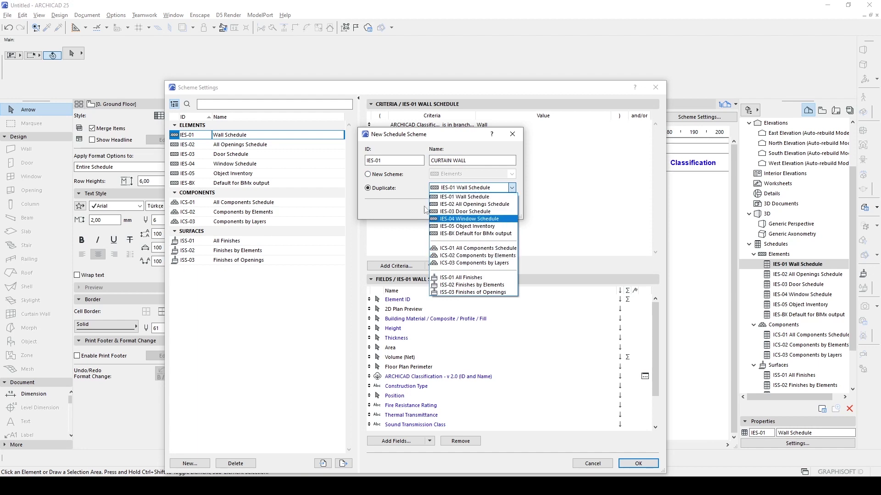
{"action": "left_click", "coordinate": [467, 190]}
{"action": "left_click", "coordinate": [458, 209]}
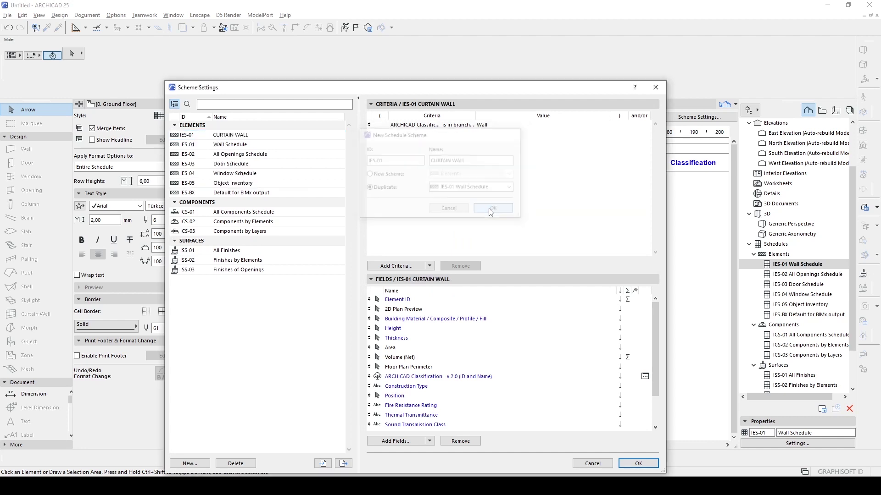
Step: Set the scheme's classification criterion value to Curtain Wall
{"action": "left_click", "coordinate": [484, 126]}
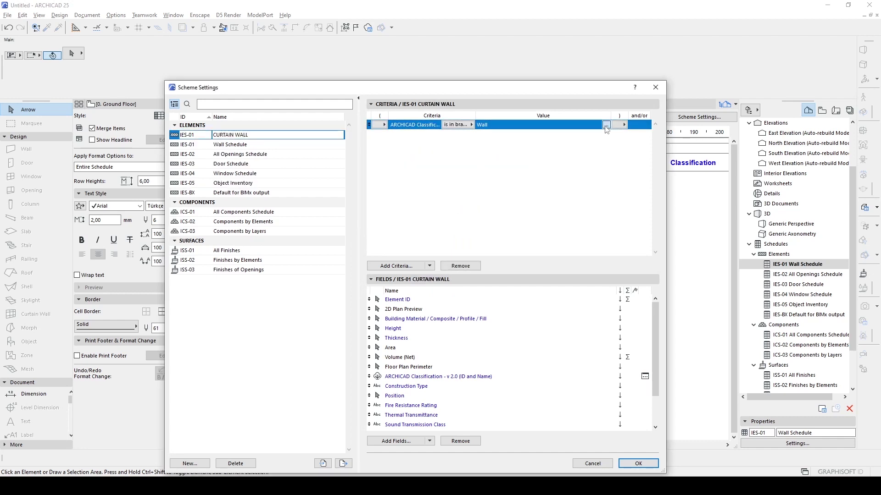
{"action": "left_click", "coordinate": [606, 125]}
{"action": "left_click_drag", "start_coordinate": [772, 158], "coordinate": [772, 196]}
{"action": "left_click", "coordinate": [669, 219]}
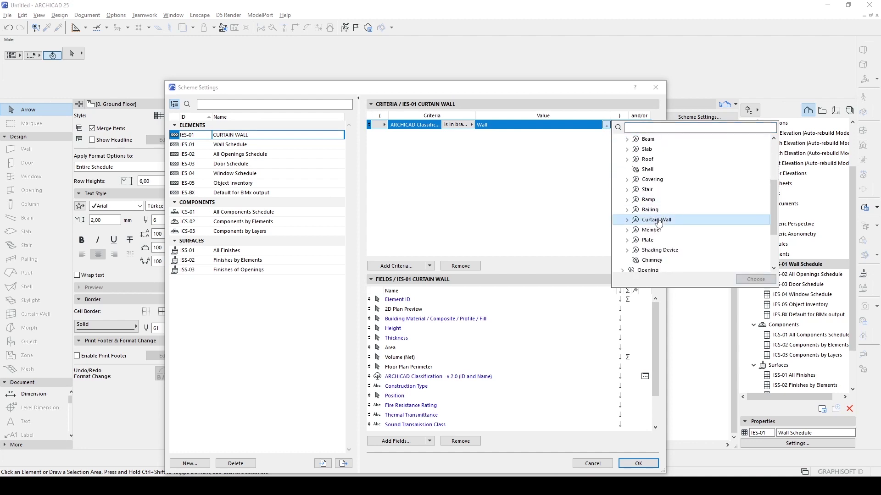
{"action": "left_click", "coordinate": [756, 280]}
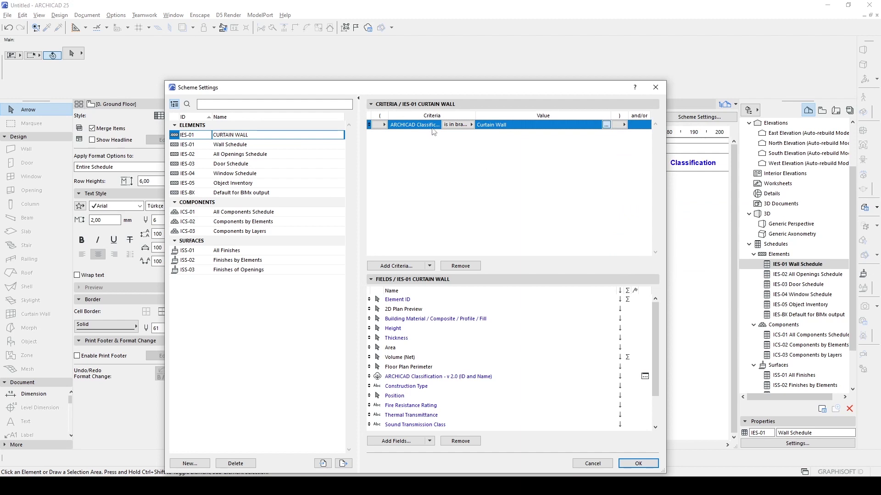
Step: Keep the 'is in' comparison, save the scheme and open the CURTAIN WALL schedule
{"action": "left_click", "coordinate": [457, 125]}
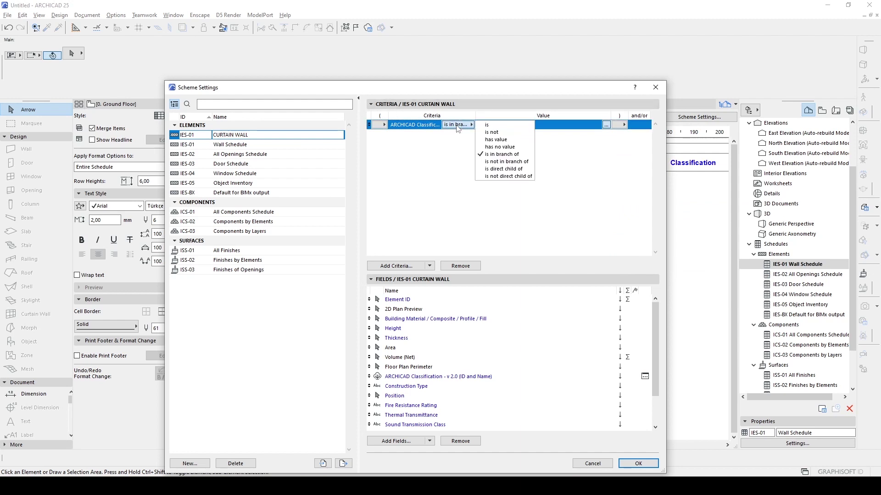
{"action": "left_click", "coordinate": [509, 155]}
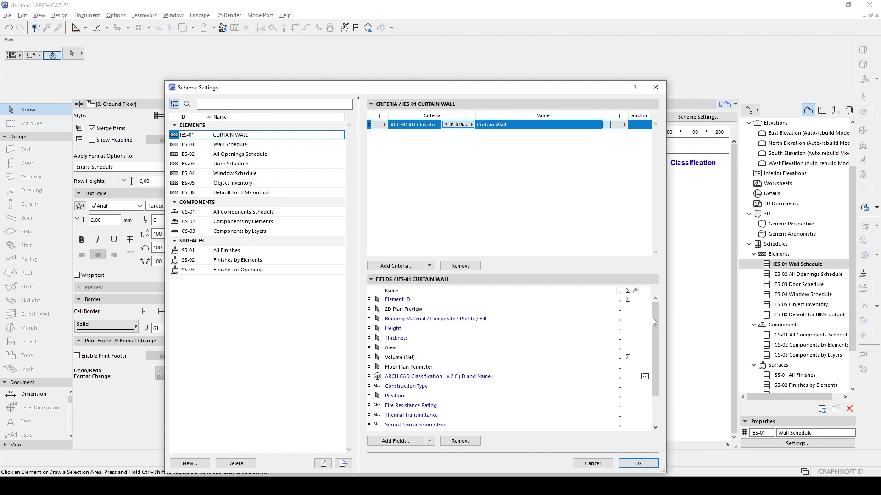
{"action": "left_click_drag", "start_coordinate": [654, 315], "coordinate": [652, 338]}
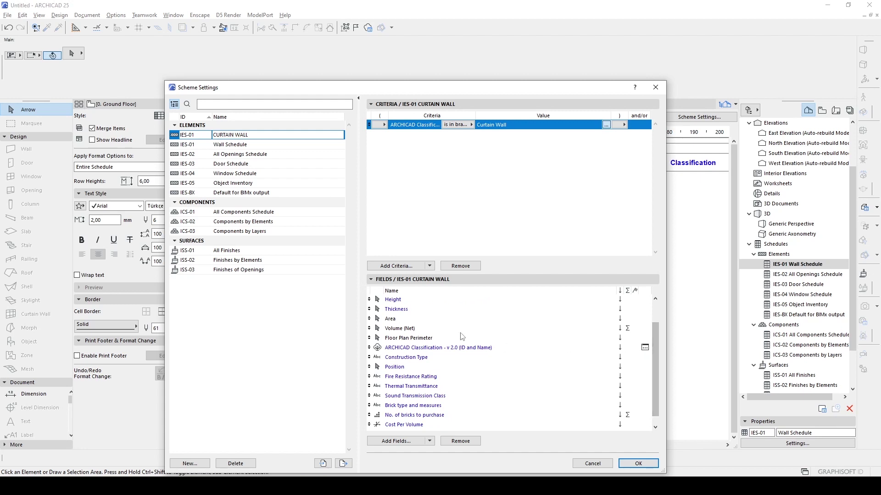
{"action": "left_click", "coordinate": [640, 463]}
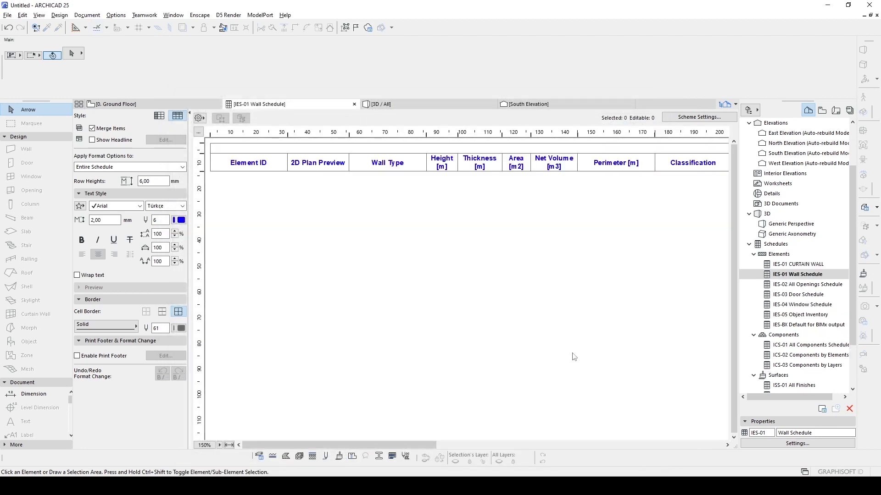
{"action": "double_click", "coordinate": [806, 266]}
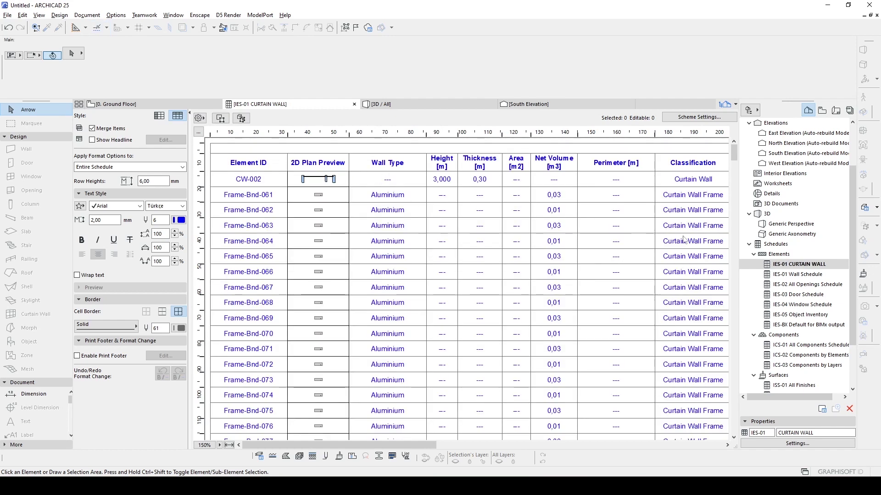
Step: Scroll through the CURTAIN WALL schedule to review CW-002 and its Frame-Bnd, Frame-Mll and Frame-Trs rows
{"action": "left_click_drag", "start_coordinate": [733, 147], "coordinate": [732, 325]}
{"action": "scroll", "coordinate": [635, 208], "scroll_direction": "down", "scroll_amount": 15}
{"action": "scroll", "coordinate": [394, 205], "scroll_direction": "down", "scroll_amount": 15}
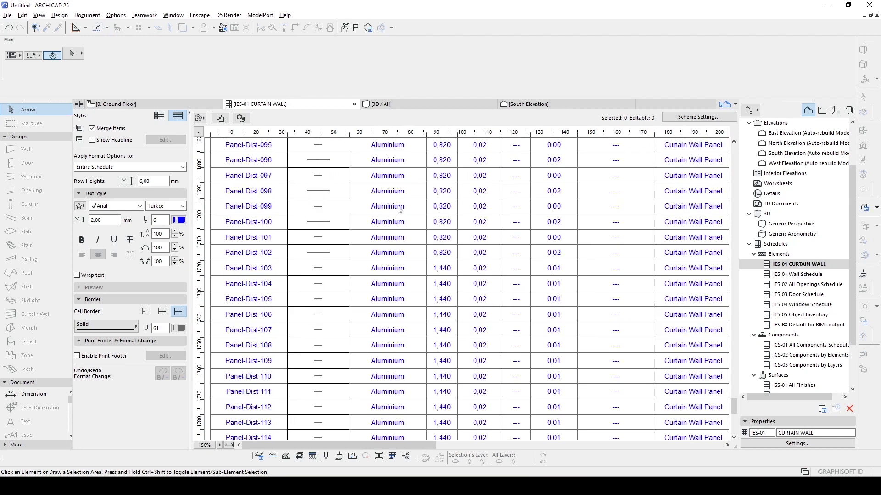
{"action": "scroll", "coordinate": [389, 241], "scroll_direction": "up", "scroll_amount": 20}
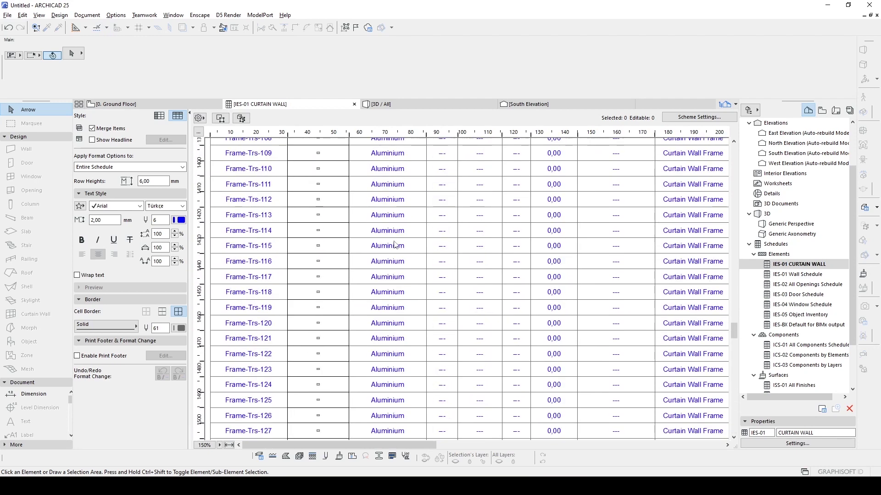
{"action": "scroll", "coordinate": [397, 245], "scroll_direction": "up", "scroll_amount": 20}
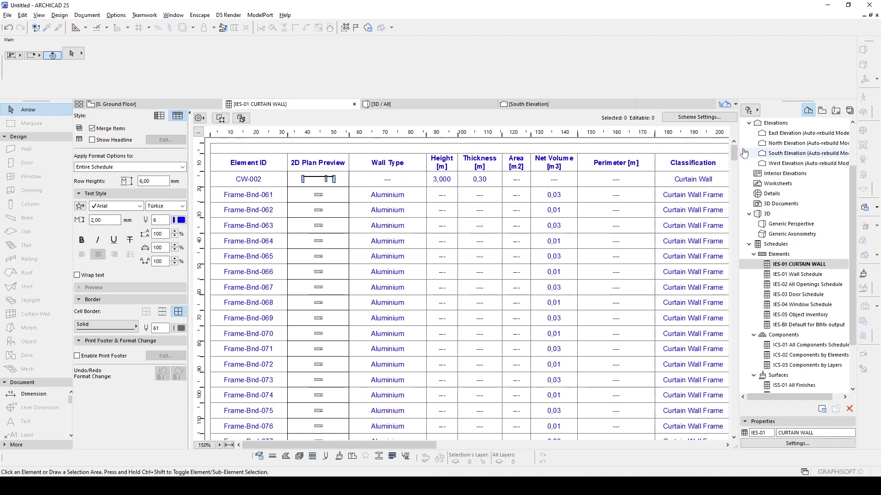
{"action": "left_click_drag", "start_coordinate": [735, 150], "coordinate": [733, 294]}
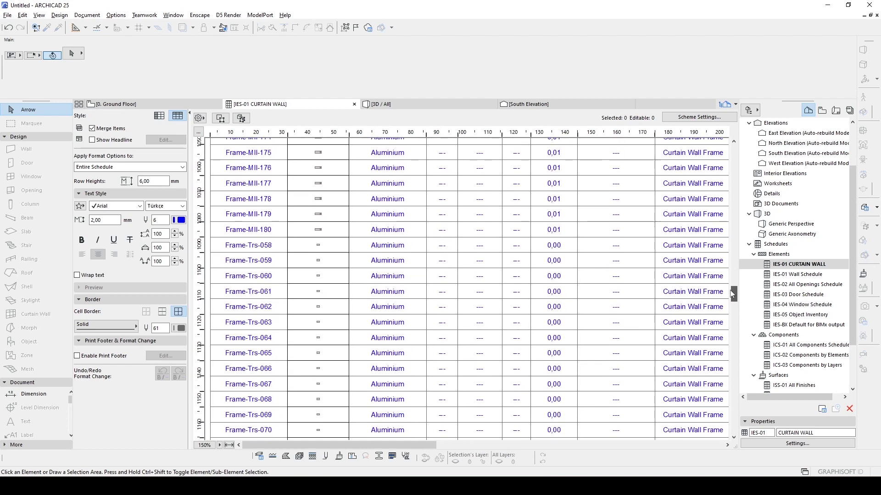
Step: Enable the Σ total on the Volume (Net) field, giving a 4,89 m³ total
{"action": "left_click", "coordinate": [682, 119]}
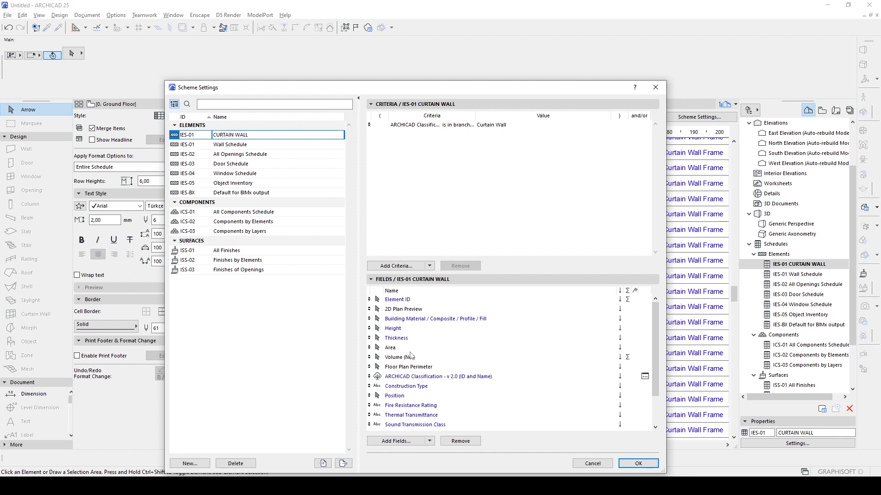
{"action": "left_click", "coordinate": [385, 348]}
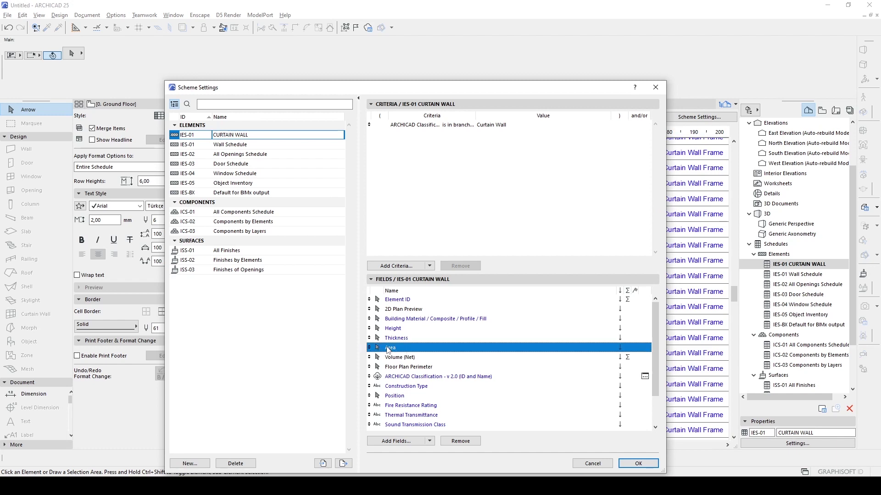
{"action": "left_click", "coordinate": [628, 358]}
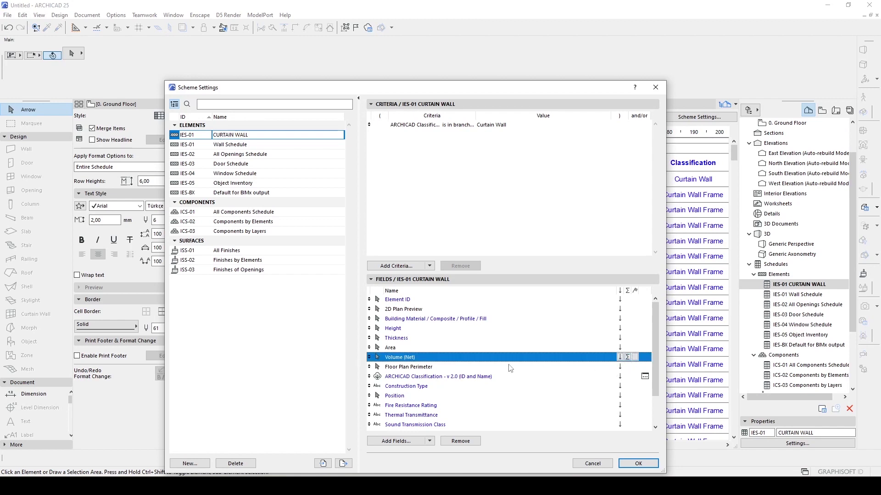
{"action": "left_click", "coordinate": [638, 464]}
{"action": "left_click_drag", "start_coordinate": [734, 152], "coordinate": [732, 434]}
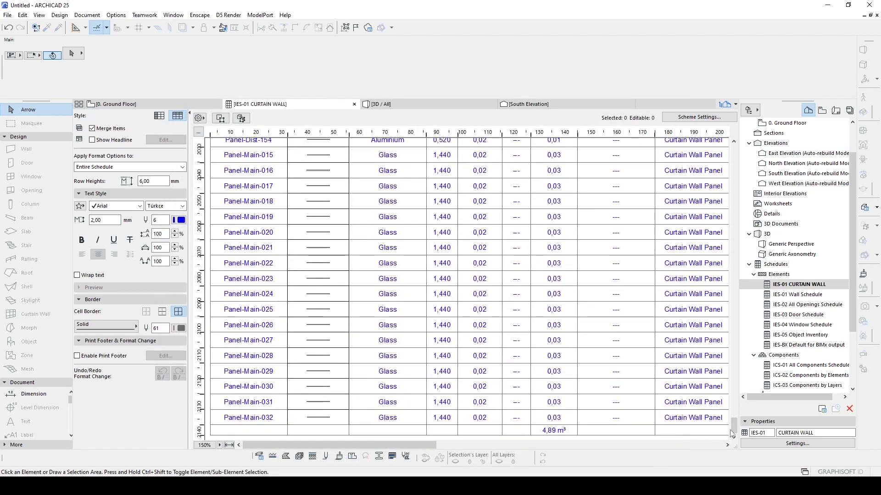
Step: Select the 4,89 m³ total and reopen Scheme Settings to browse the Curtain Wall fields
{"action": "left_click", "coordinate": [550, 432]}
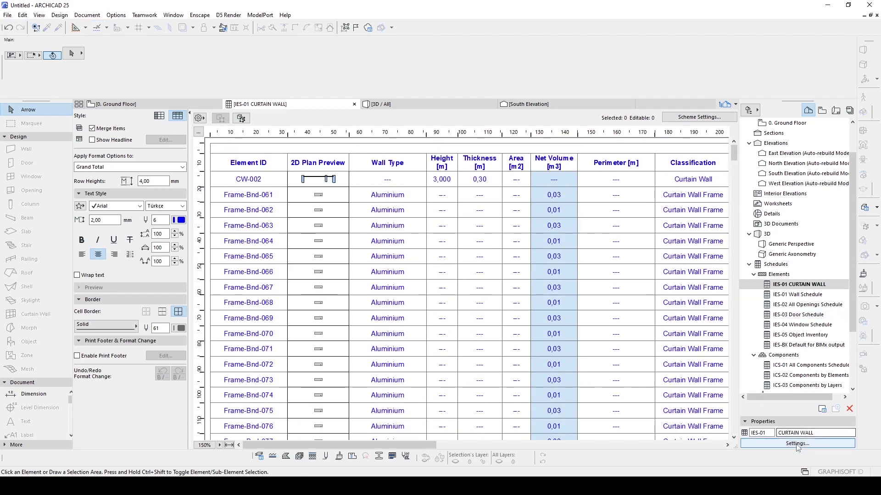
{"action": "left_click", "coordinate": [796, 444]}
{"action": "scroll", "coordinate": [656, 330], "scroll_direction": "down", "scroll_amount": 2}
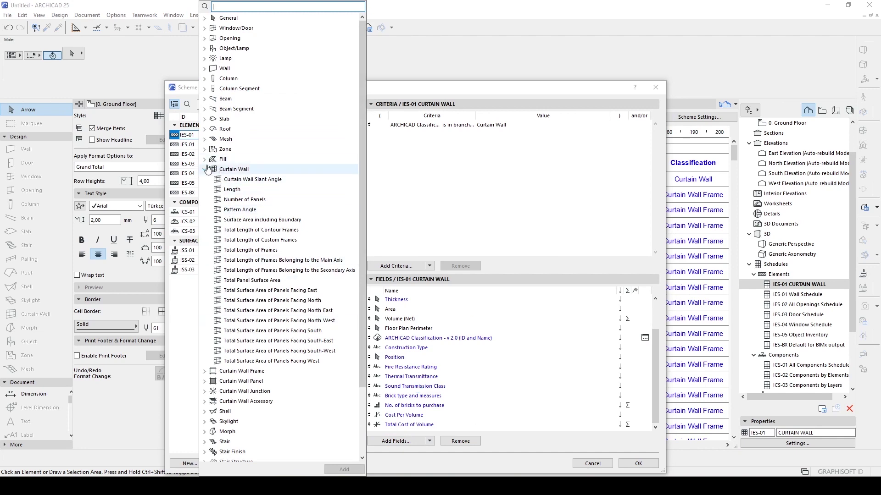
Step: Add Number of Panels and remove the other fields, from 2D Plan Preview to Total Cost of Volume
{"action": "double_click", "coordinate": [234, 202]}
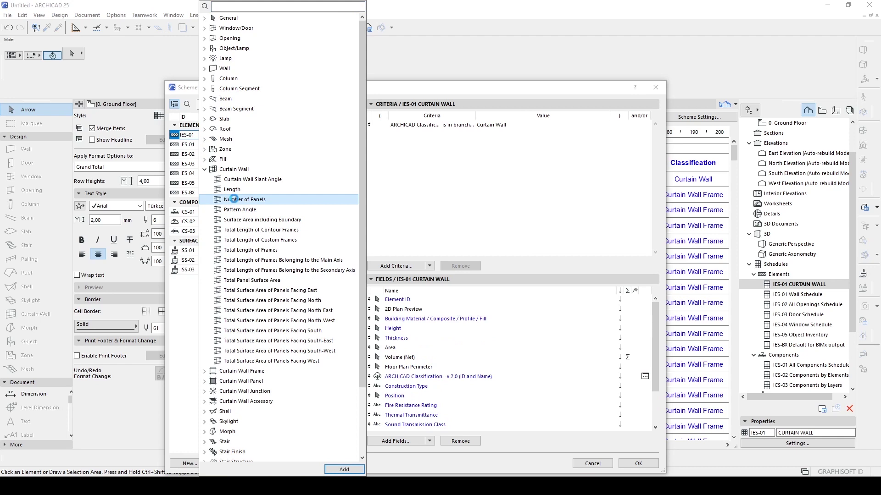
{"action": "left_click", "coordinate": [395, 310]}
{"action": "left_click", "coordinate": [451, 441]}
{"action": "left_click", "coordinate": [454, 442]}
{"action": "left_click", "coordinate": [455, 443]}
{"action": "left_click", "coordinate": [457, 444]}
{"action": "left_click", "coordinate": [461, 445]}
{"action": "left_click", "coordinate": [461, 442]}
{"action": "left_click", "coordinate": [461, 442]}
{"action": "left_click", "coordinate": [460, 441]}
{"action": "left_click", "coordinate": [461, 442]}
{"action": "left_click", "coordinate": [460, 442]}
{"action": "left_click", "coordinate": [460, 442]}
{"action": "left_click", "coordinate": [461, 442]}
{"action": "double_click", "coordinate": [460, 442]}
{"action": "left_click", "coordinate": [460, 442]}
{"action": "left_click", "coordinate": [460, 441]}
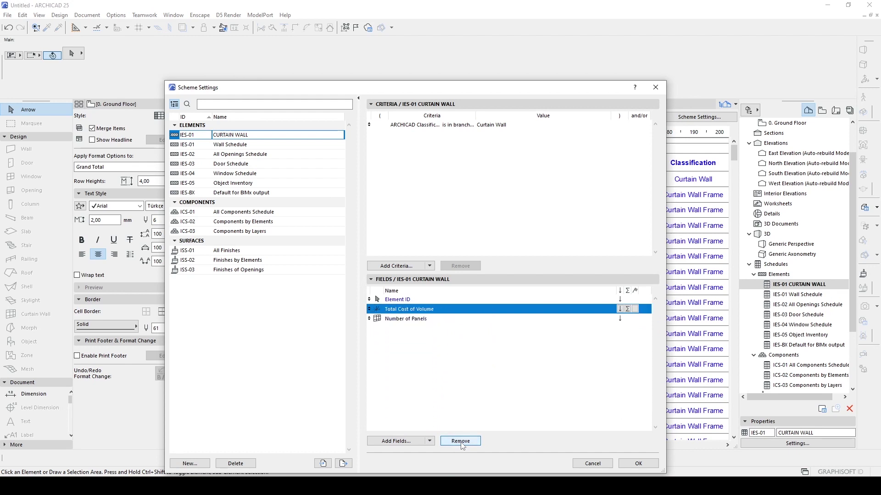
{"action": "left_click", "coordinate": [454, 441]}
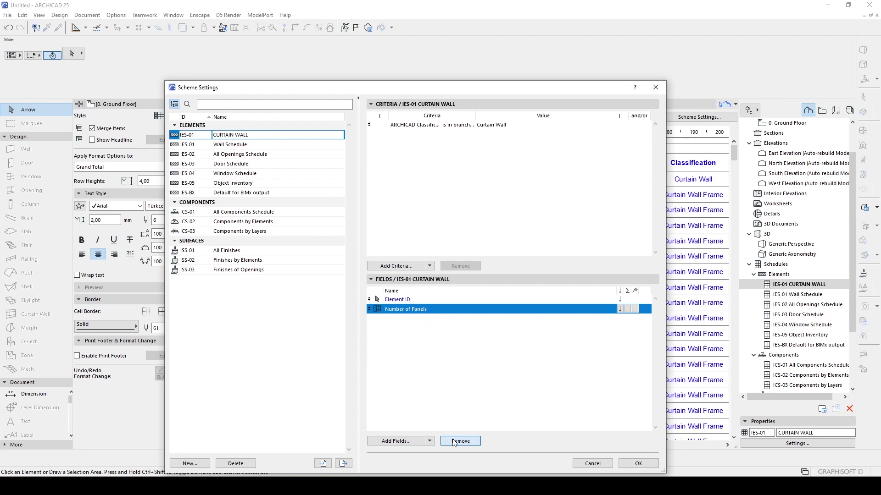
Step: Add Total Length of Frames and apply, showing CW-002 with 105 panels and 184,16 frames
{"action": "left_click", "coordinate": [397, 441]}
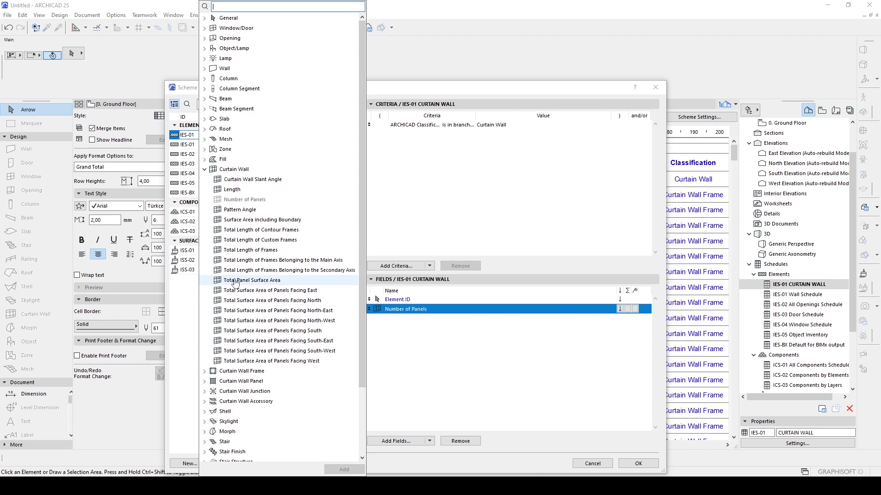
{"action": "double_click", "coordinate": [237, 255]}
{"action": "scroll", "coordinate": [237, 255], "scroll_direction": "down", "scroll_amount": 1}
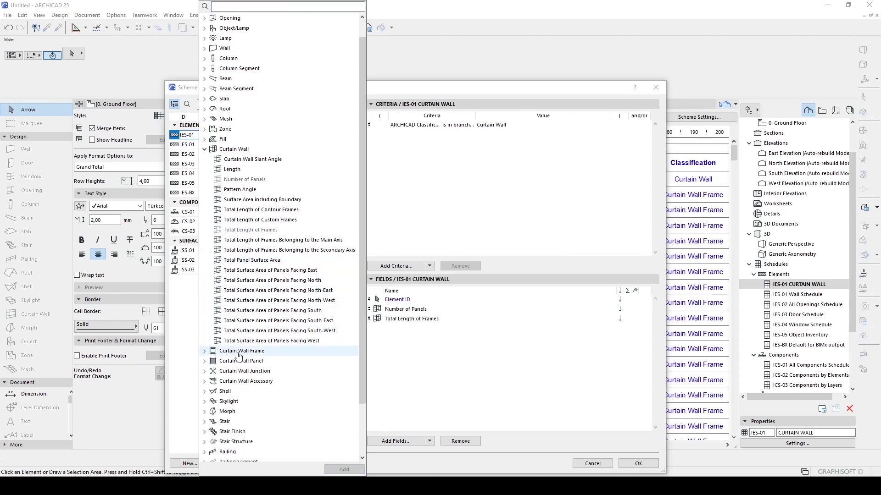
{"action": "left_click", "coordinate": [204, 352]}
{"action": "scroll", "coordinate": [206, 362], "scroll_direction": "down", "scroll_amount": 3}
{"action": "left_click", "coordinate": [205, 371]}
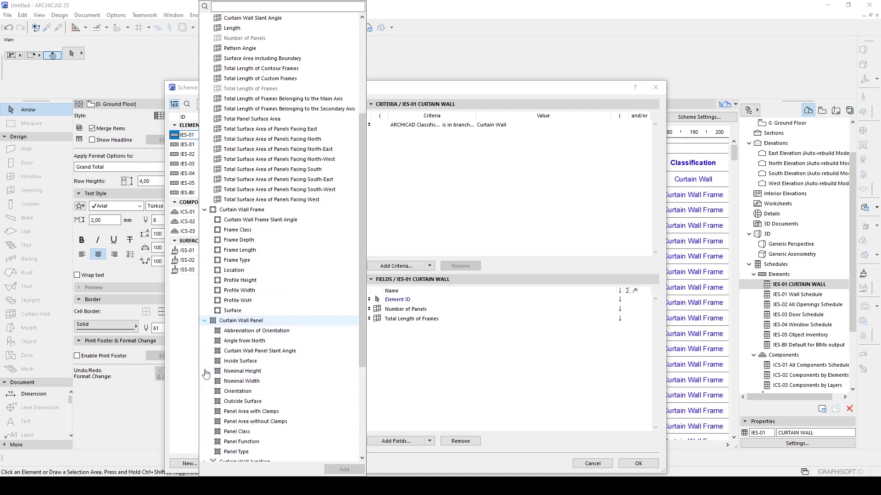
{"action": "left_click", "coordinate": [607, 439]}
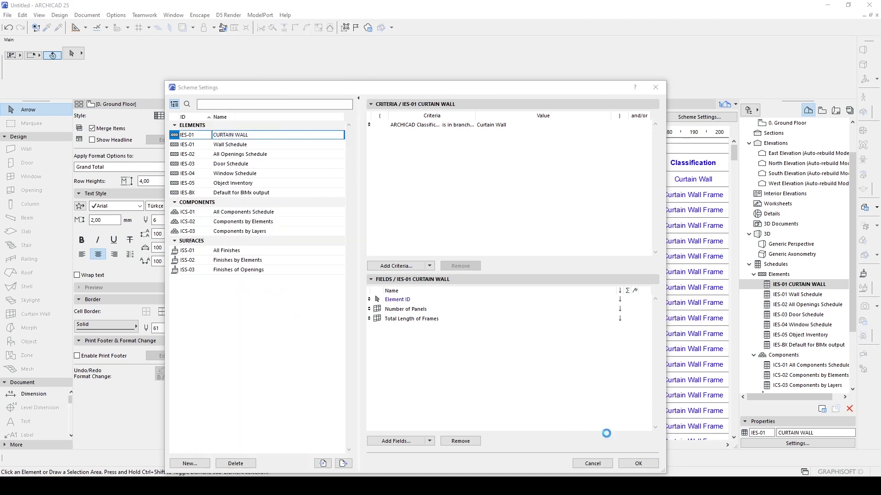
{"action": "left_click", "coordinate": [638, 463]}
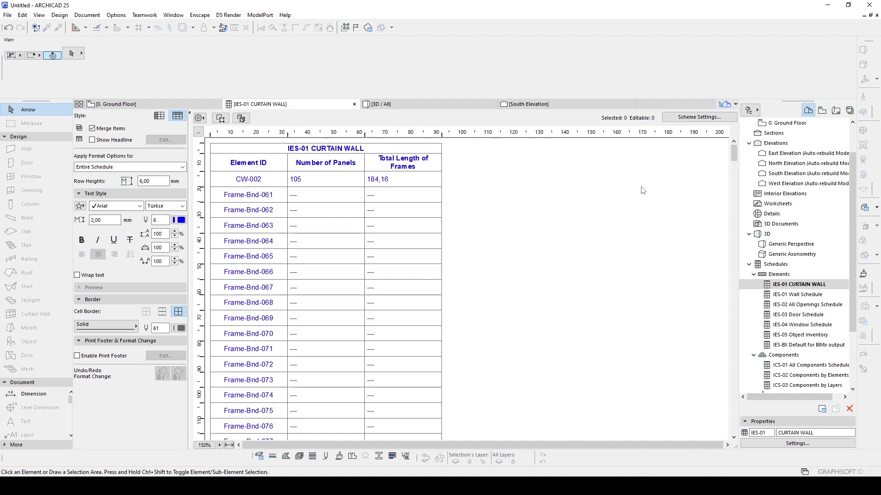
Step: Check that CW-002 shows 105 panels and 184,16 frame length, then reopen the CURTAIN WALL scheme settings
{"action": "left_click_drag", "start_coordinate": [734, 153], "coordinate": [731, 363]}
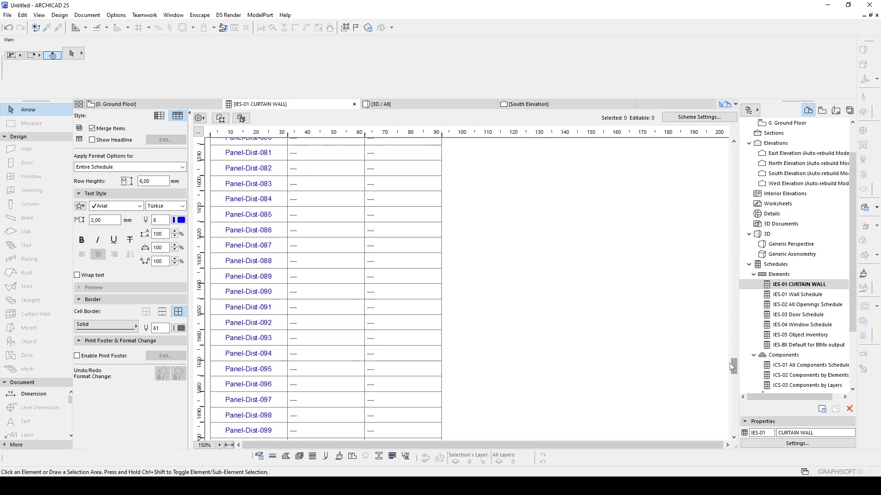
{"action": "left_click_drag", "start_coordinate": [733, 370], "coordinate": [734, 150]}
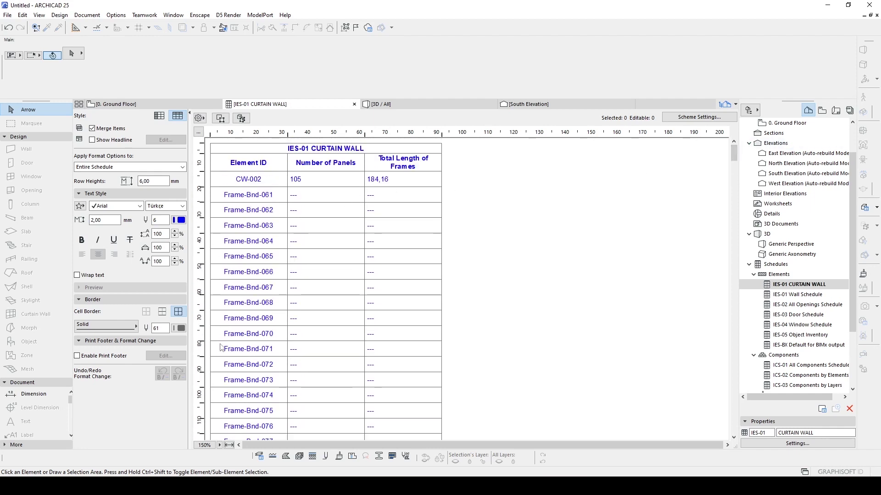
{"action": "left_click", "coordinate": [699, 117]}
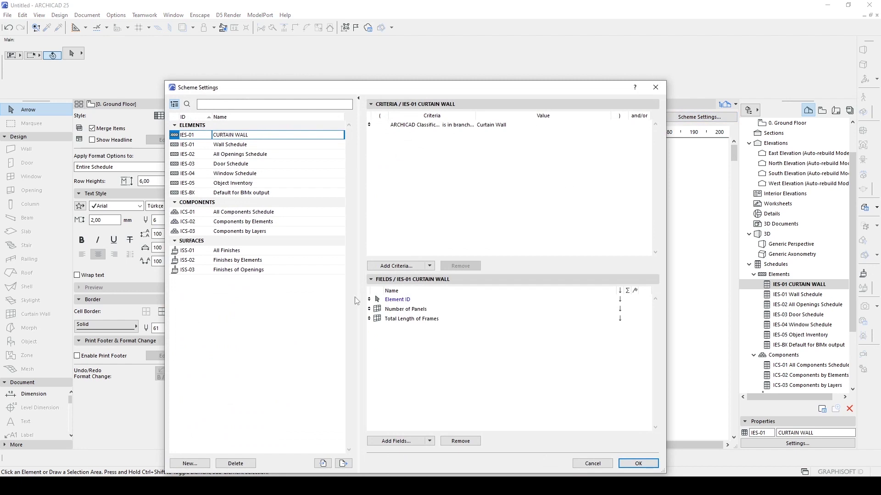
Step: Remove the Element ID field from the CURTAIN WALL scheme and apply the change
{"action": "left_click", "coordinate": [390, 301]}
{"action": "left_click", "coordinate": [461, 441]}
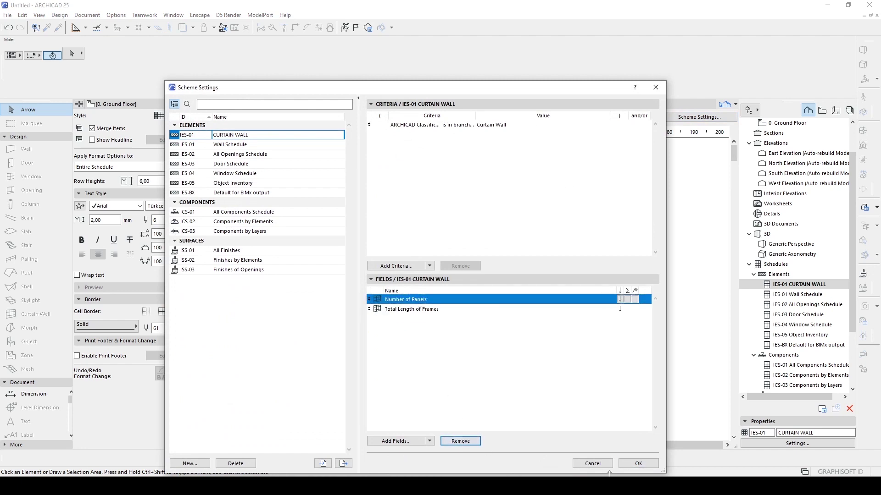
{"action": "left_click", "coordinate": [638, 464]}
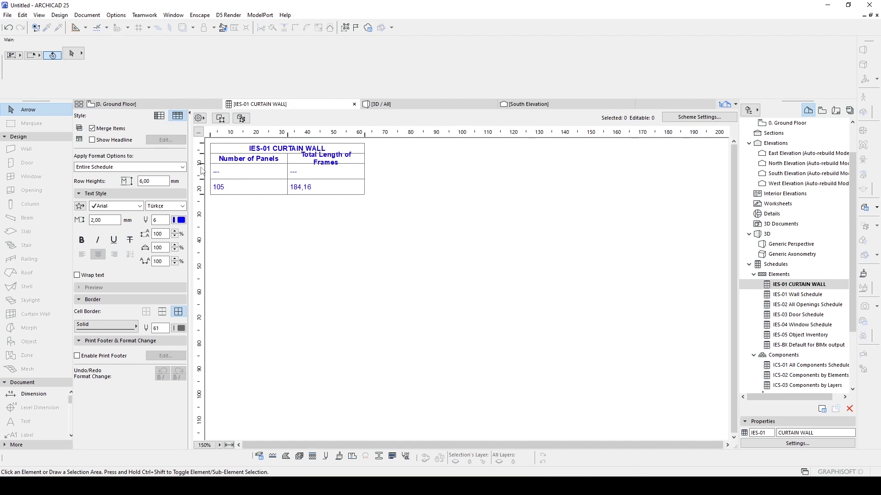
Step: Turn off Merge Items for the schedule and select the Components schedules folder
{"action": "left_click", "coordinate": [92, 128]}
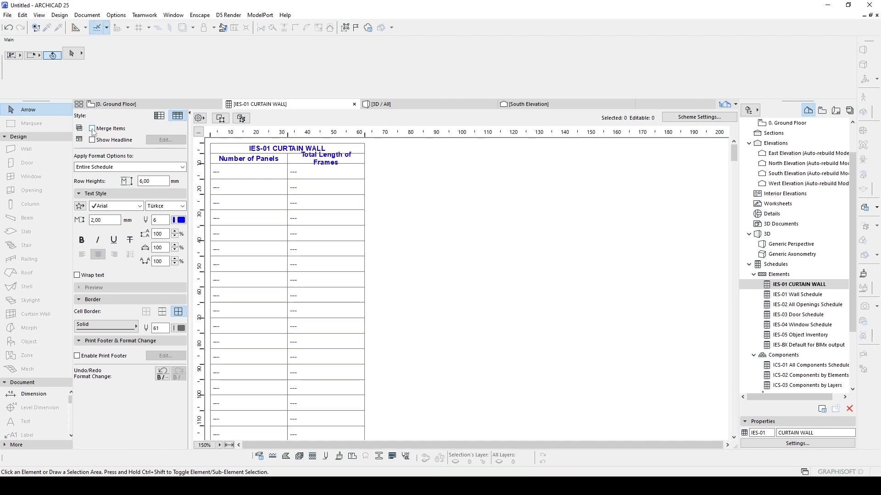
{"action": "left_click_drag", "start_coordinate": [732, 151], "coordinate": [704, 291]}
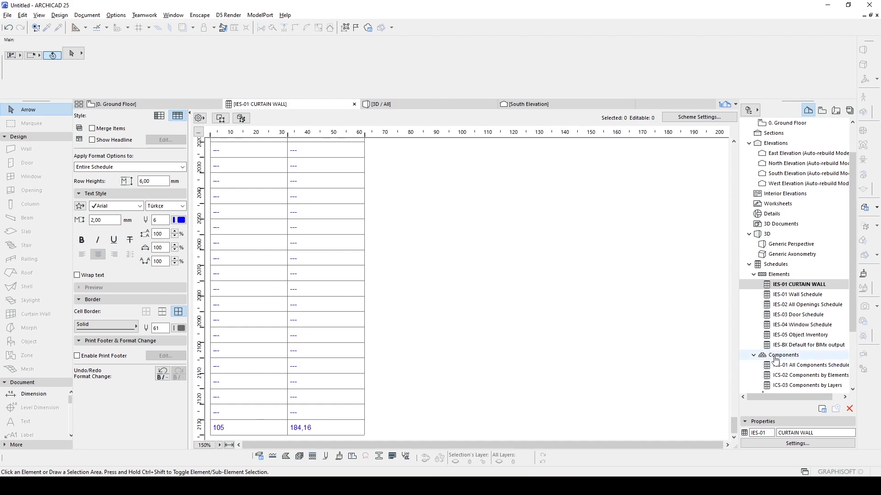
{"action": "left_click", "coordinate": [792, 358]}
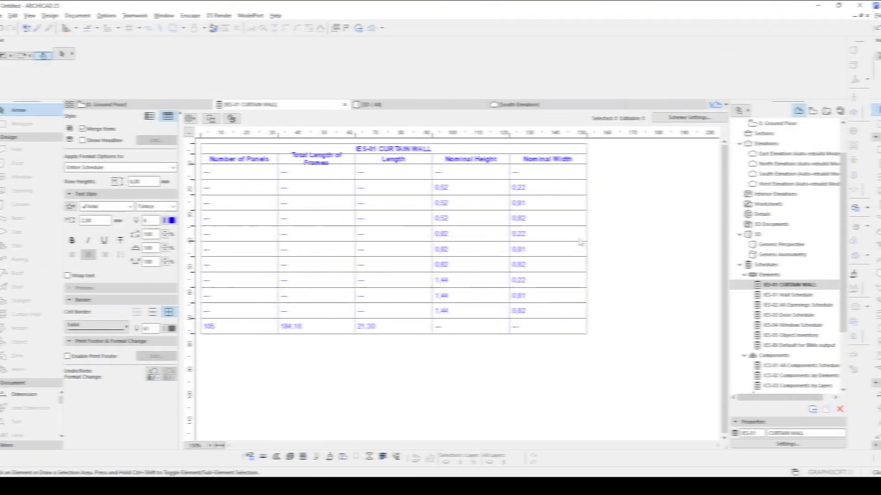